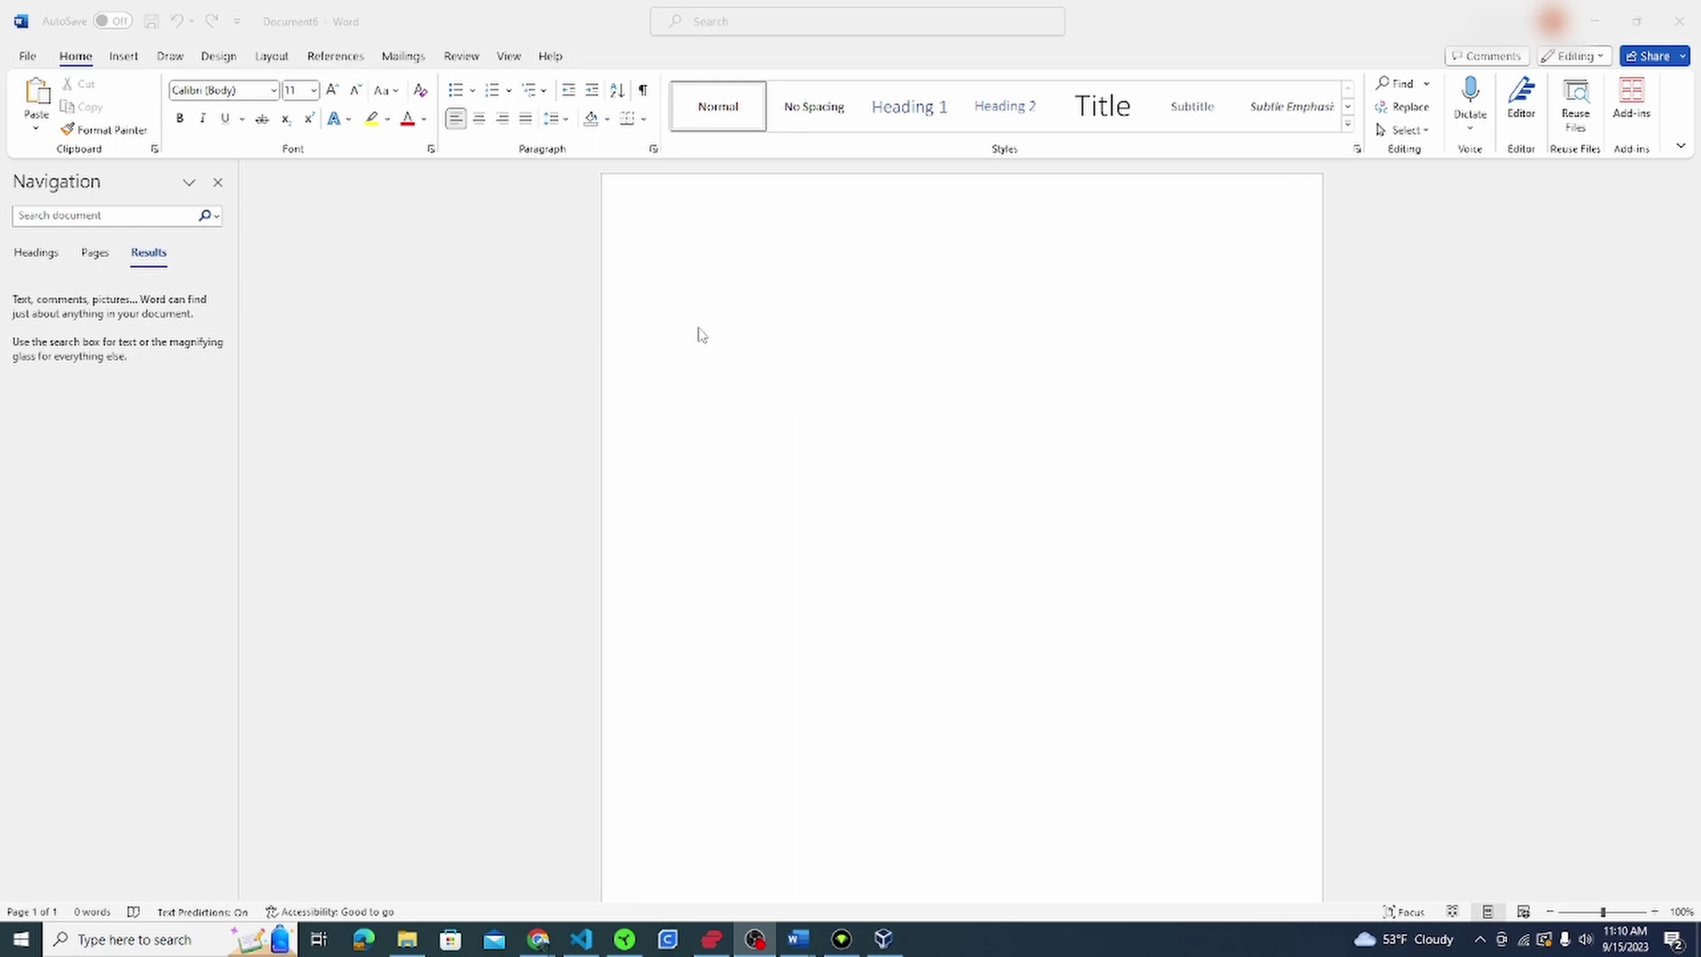
Step: Paste the copied video transcript into the empty document as many short broken lines
click(697, 425)
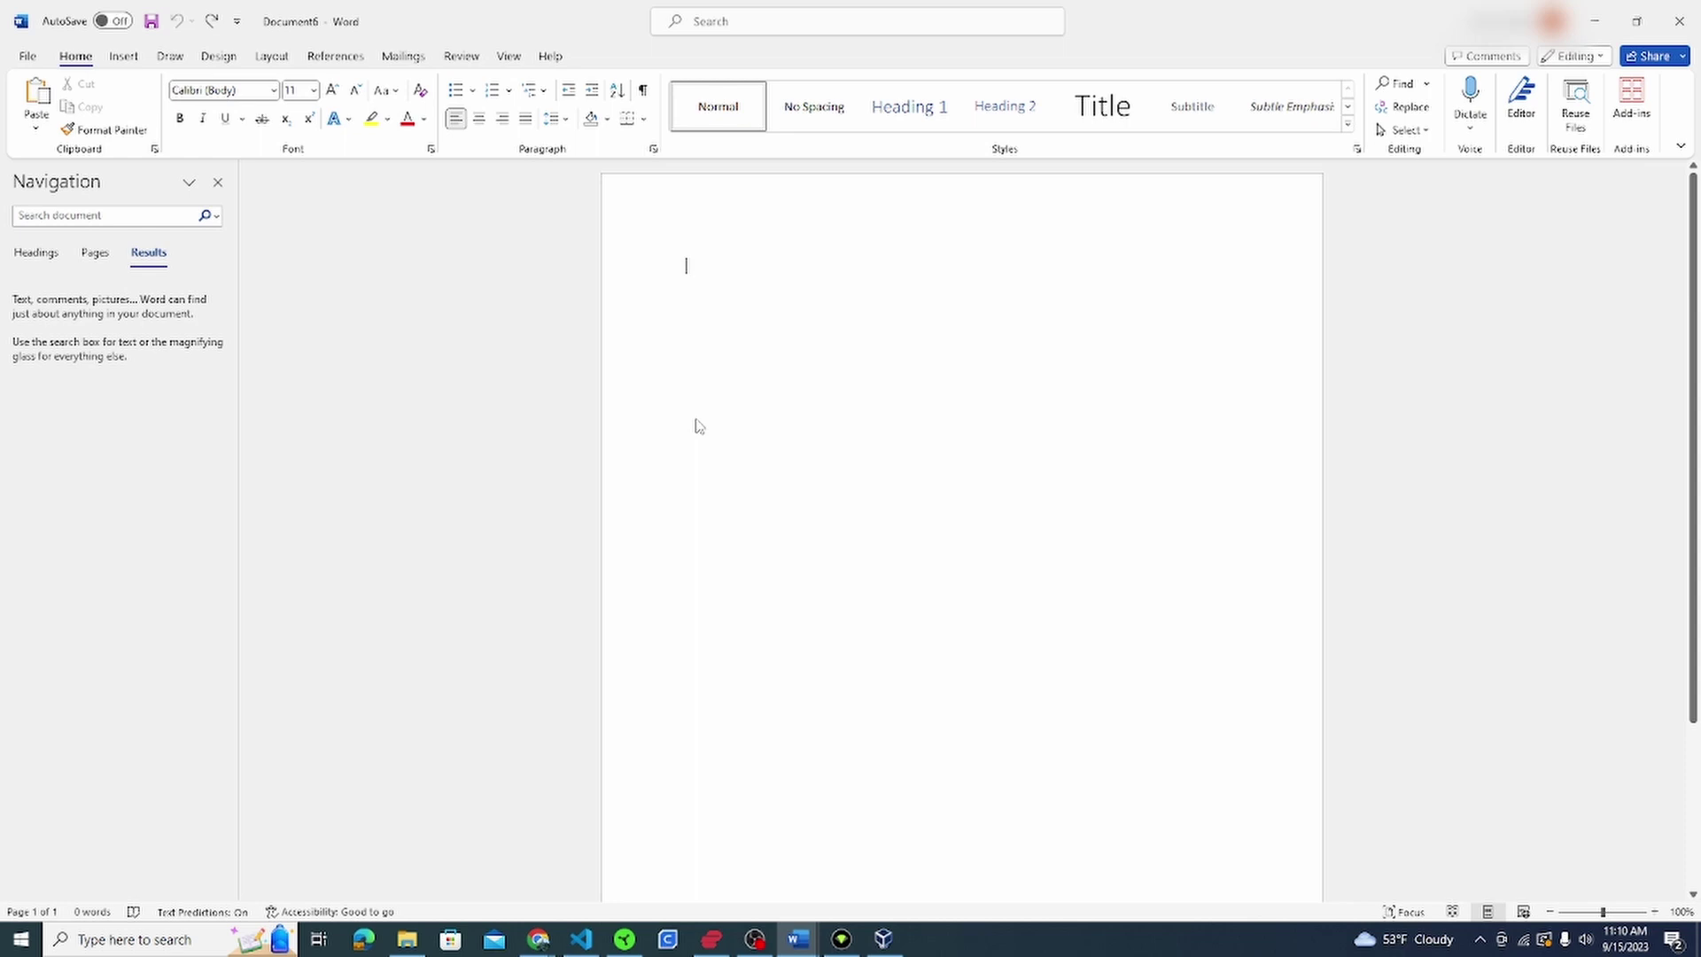
key(ctrl+v)
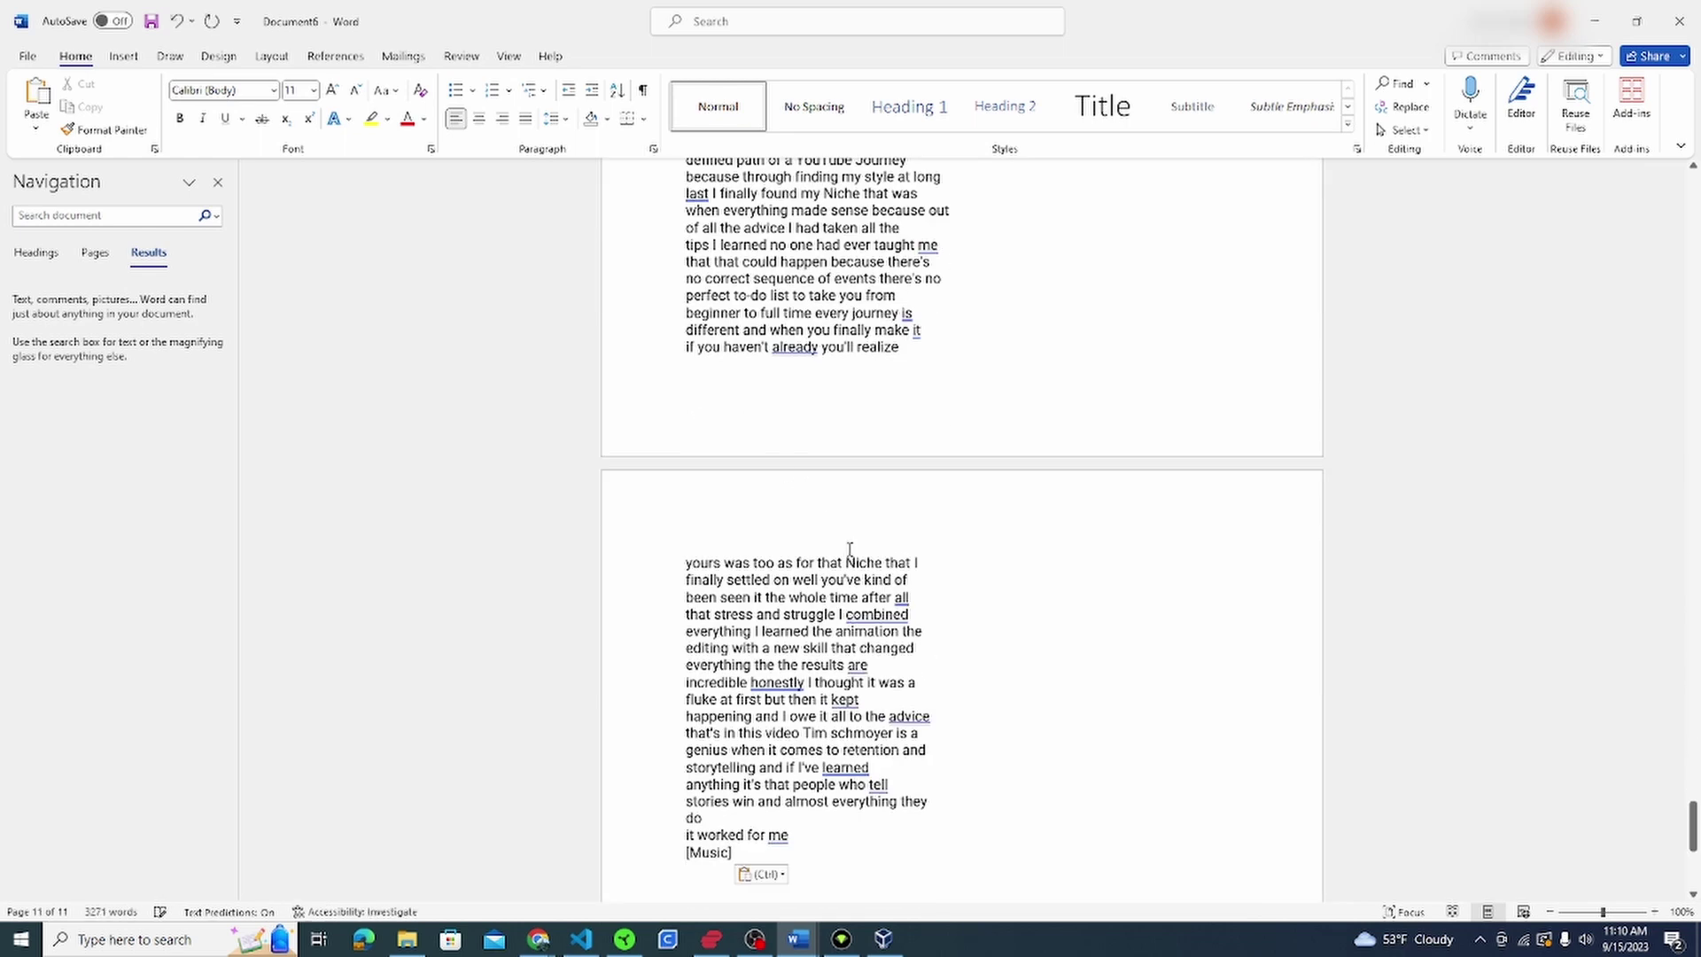
scroll(1561, 703, up, 5)
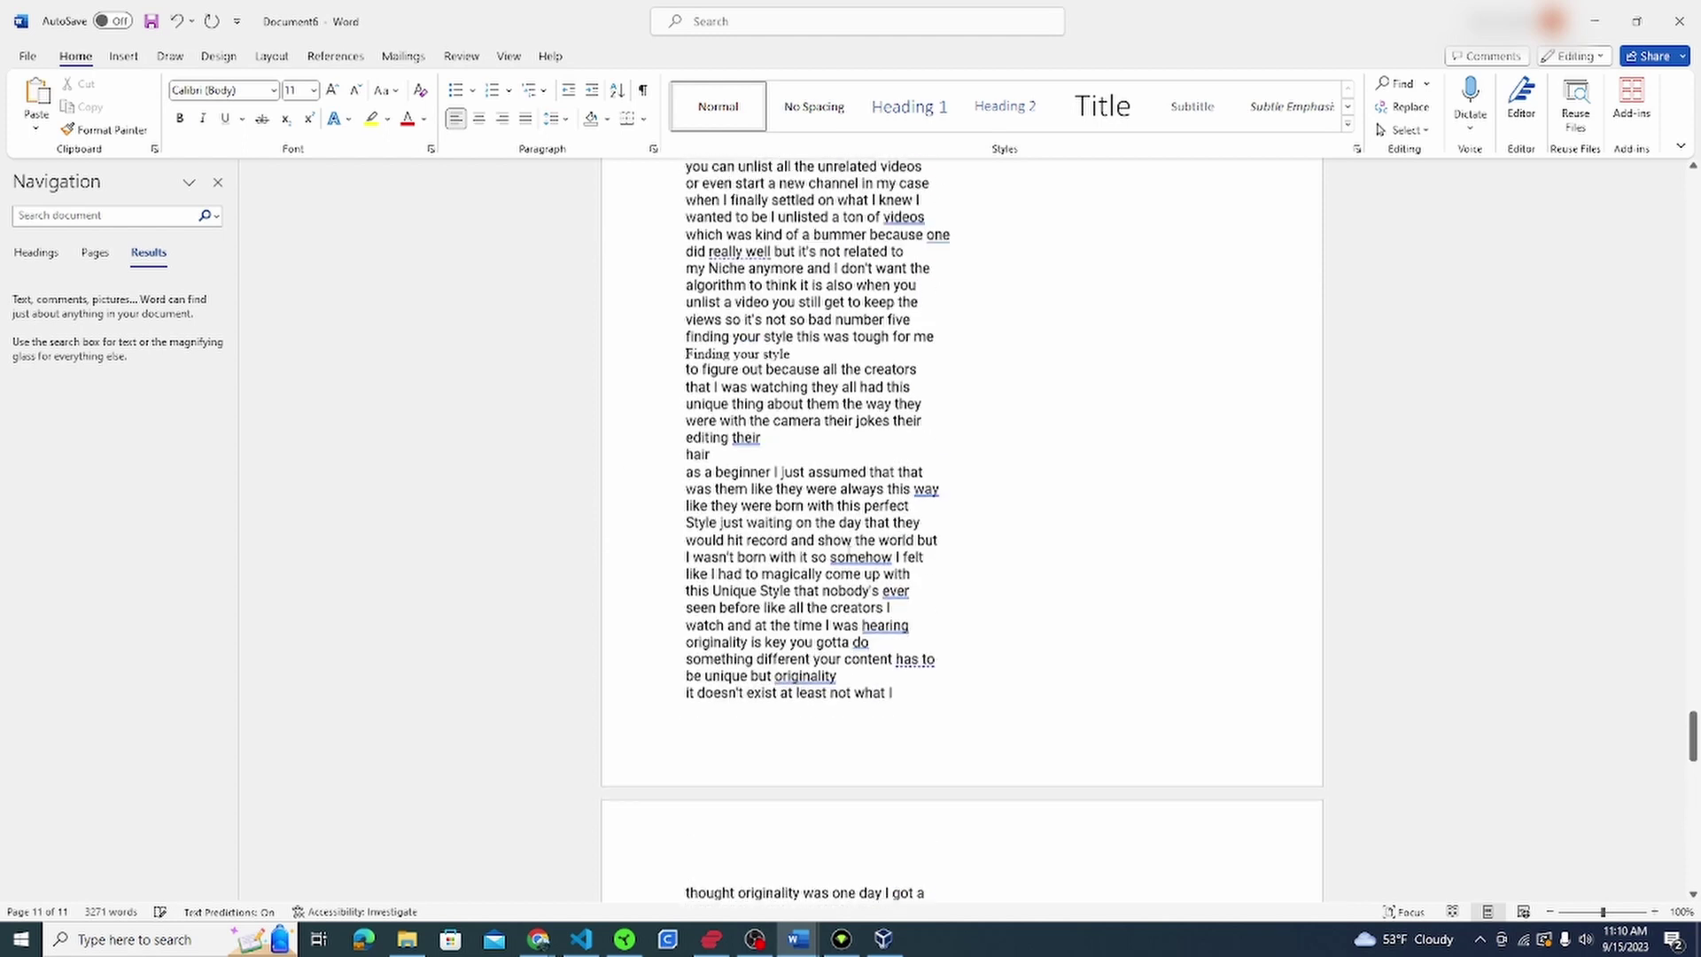
drag(1691, 737, 1691, 199)
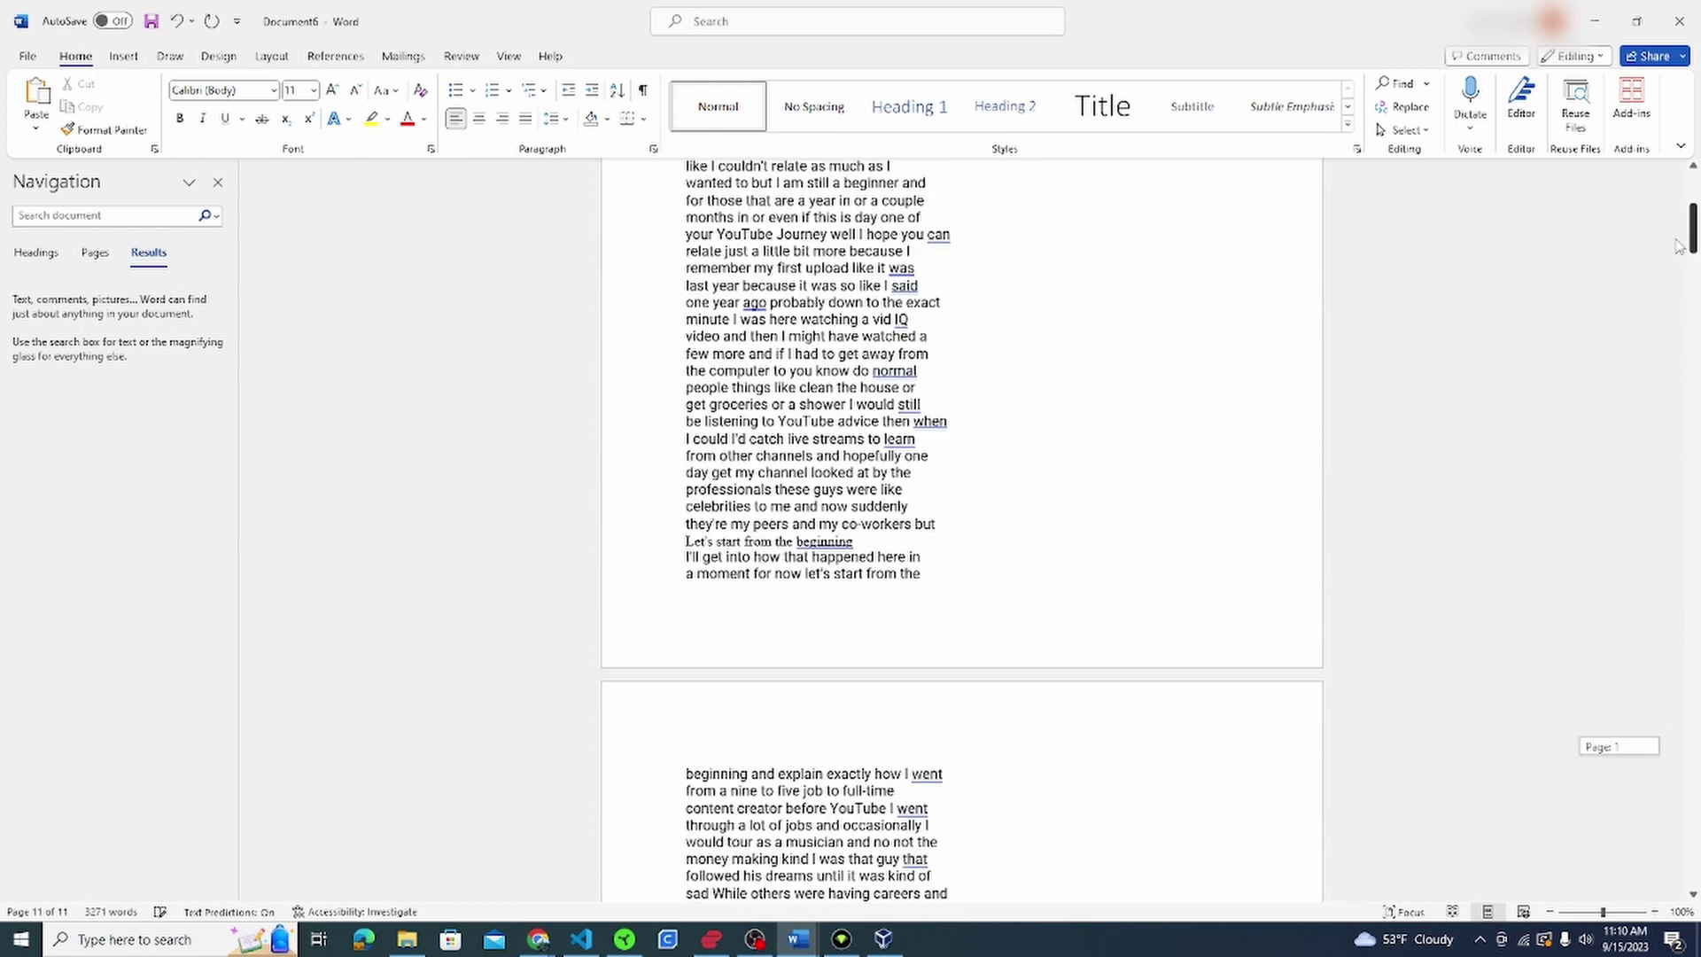
Step: Manually delete two line breaks so 'you're' and 'along the lines of' join the first line
click(685, 286)
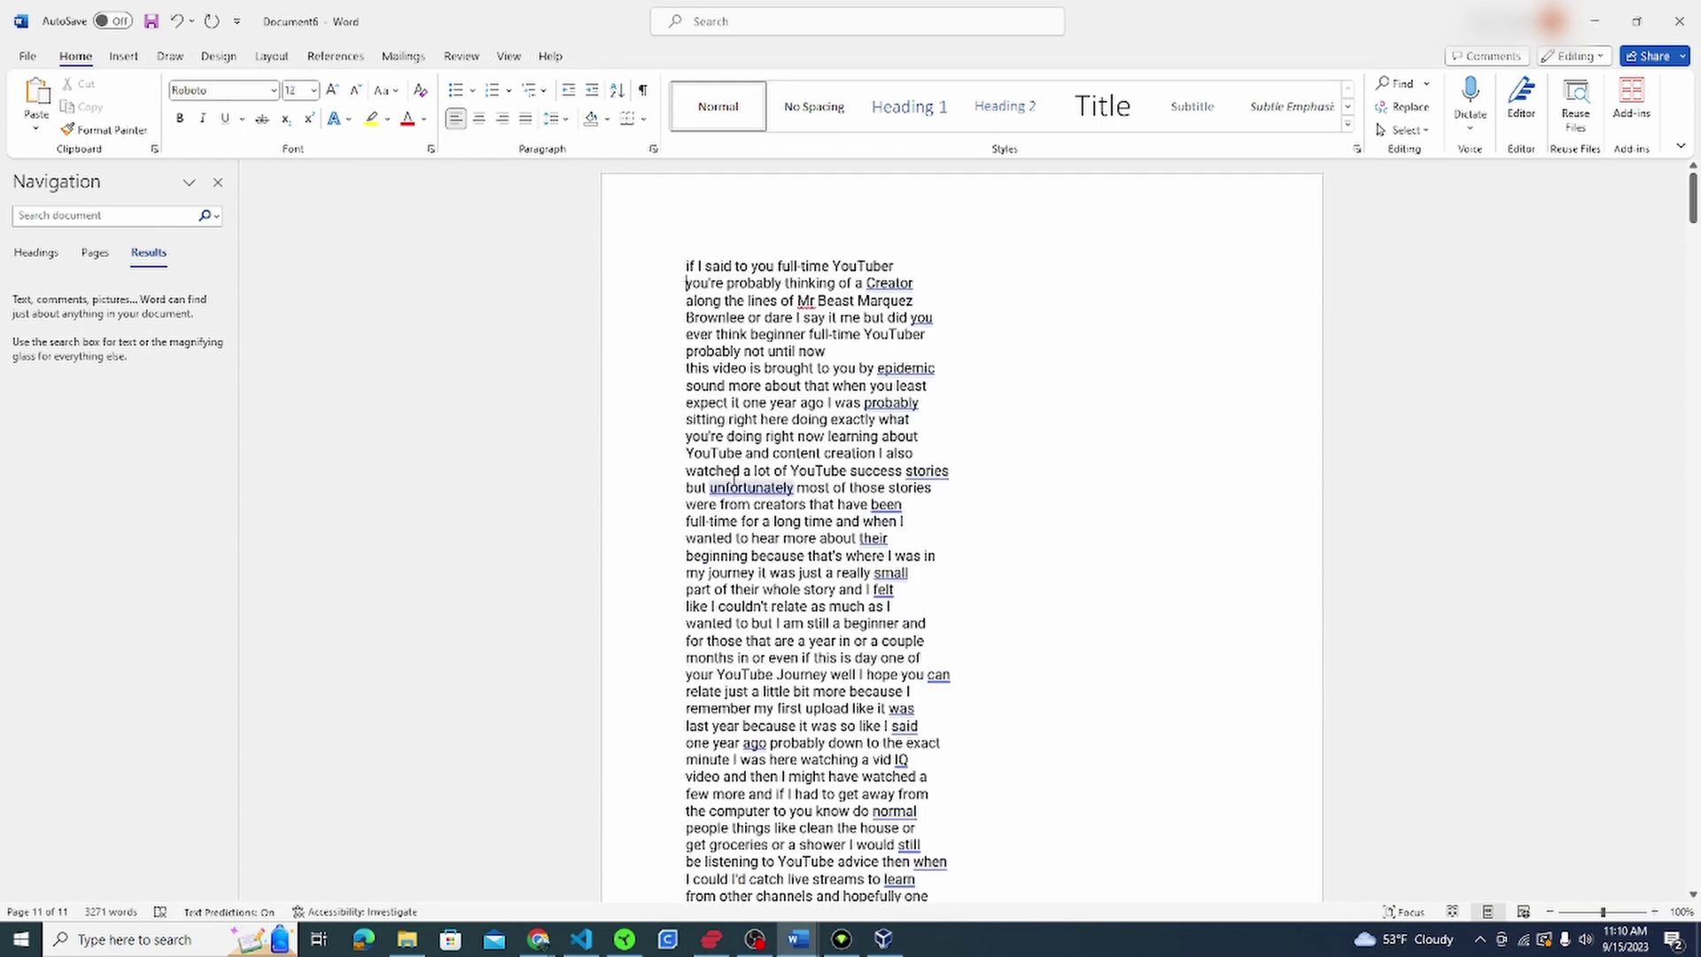
key(BackSpace)
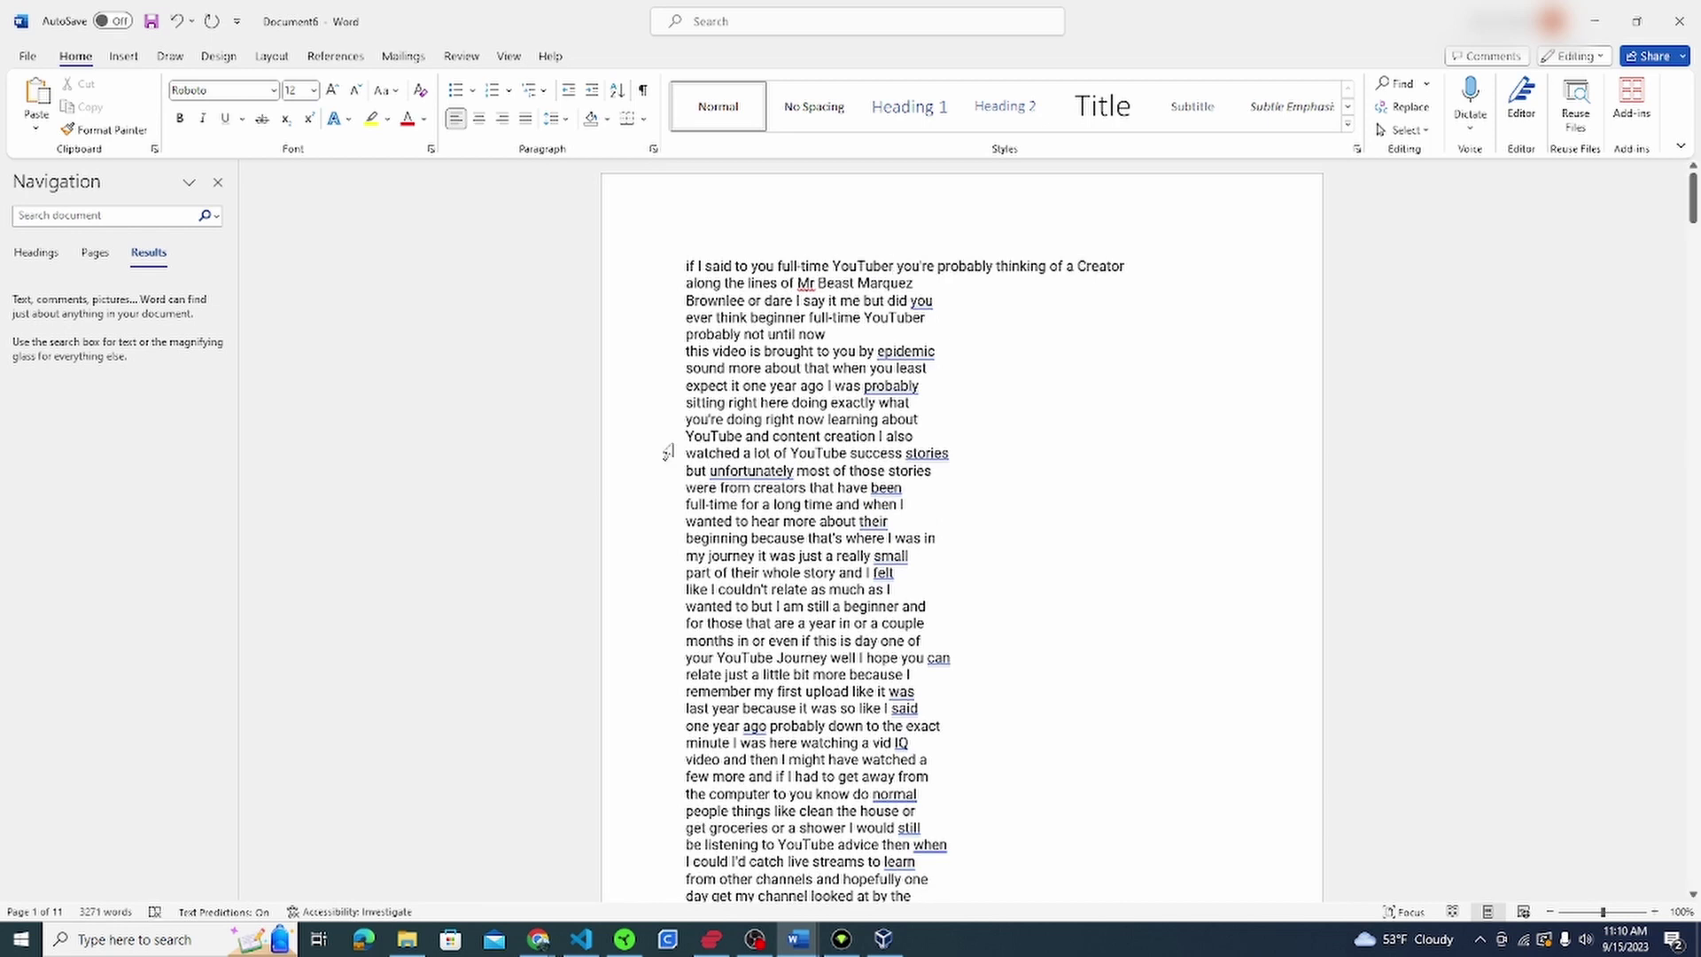
key(BackSpace)
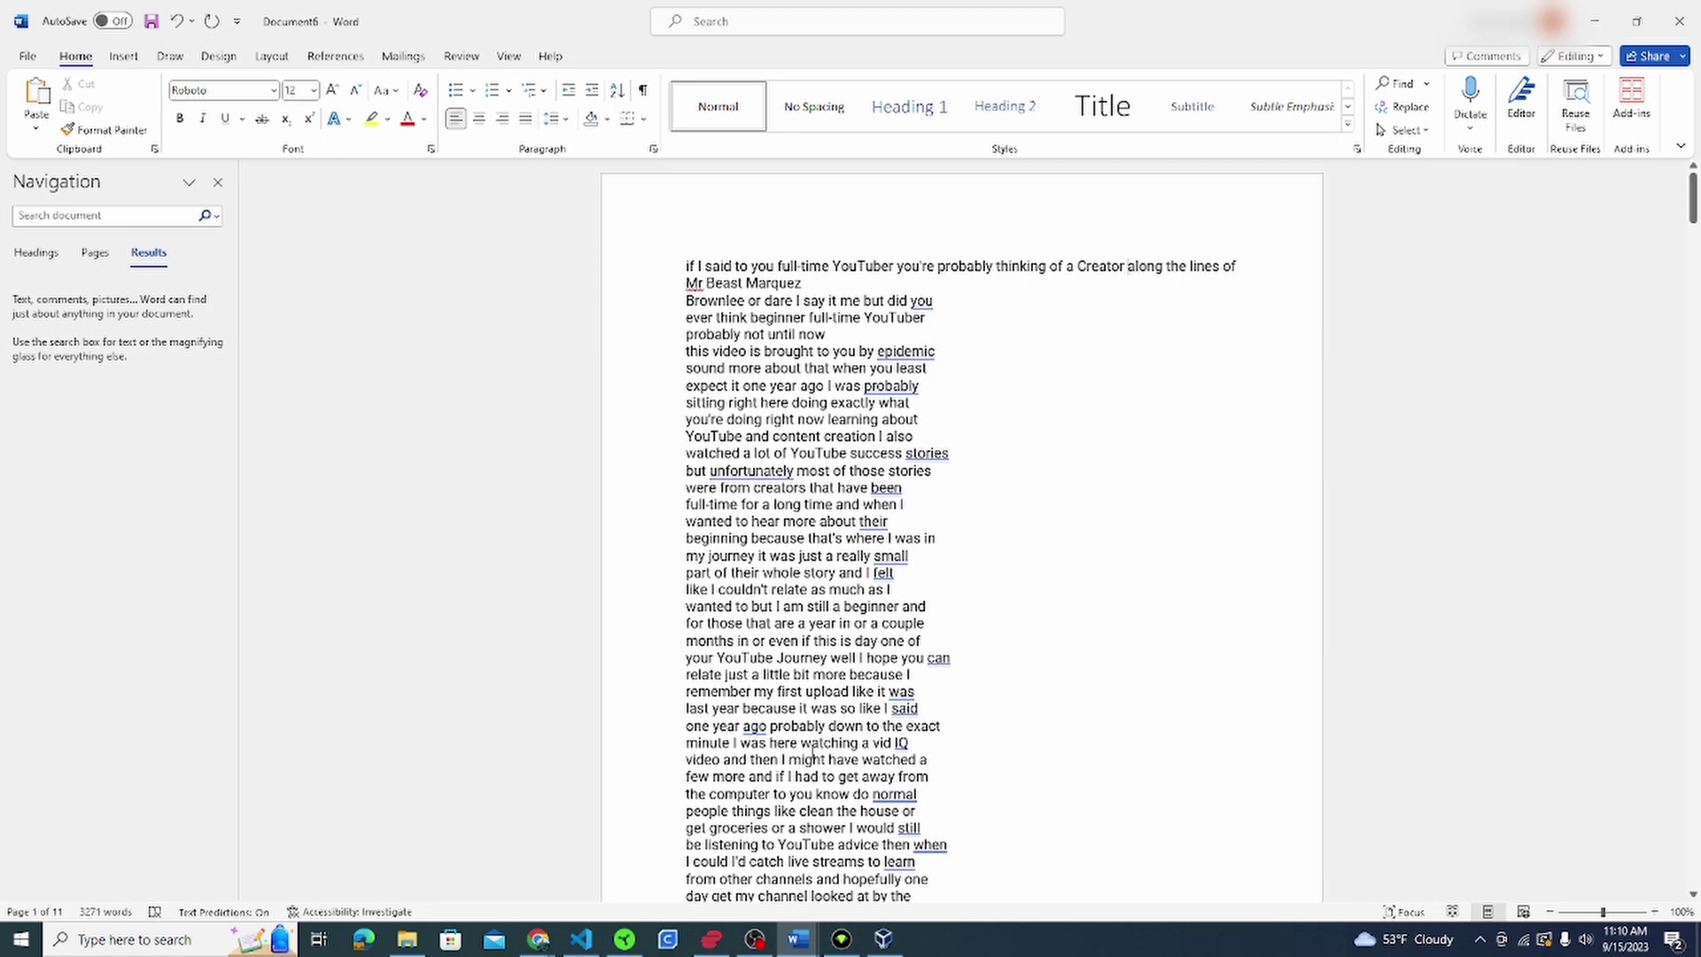
scroll(813, 752, down, 5)
scroll(814, 751, down, 5)
scroll(814, 752, up, 5)
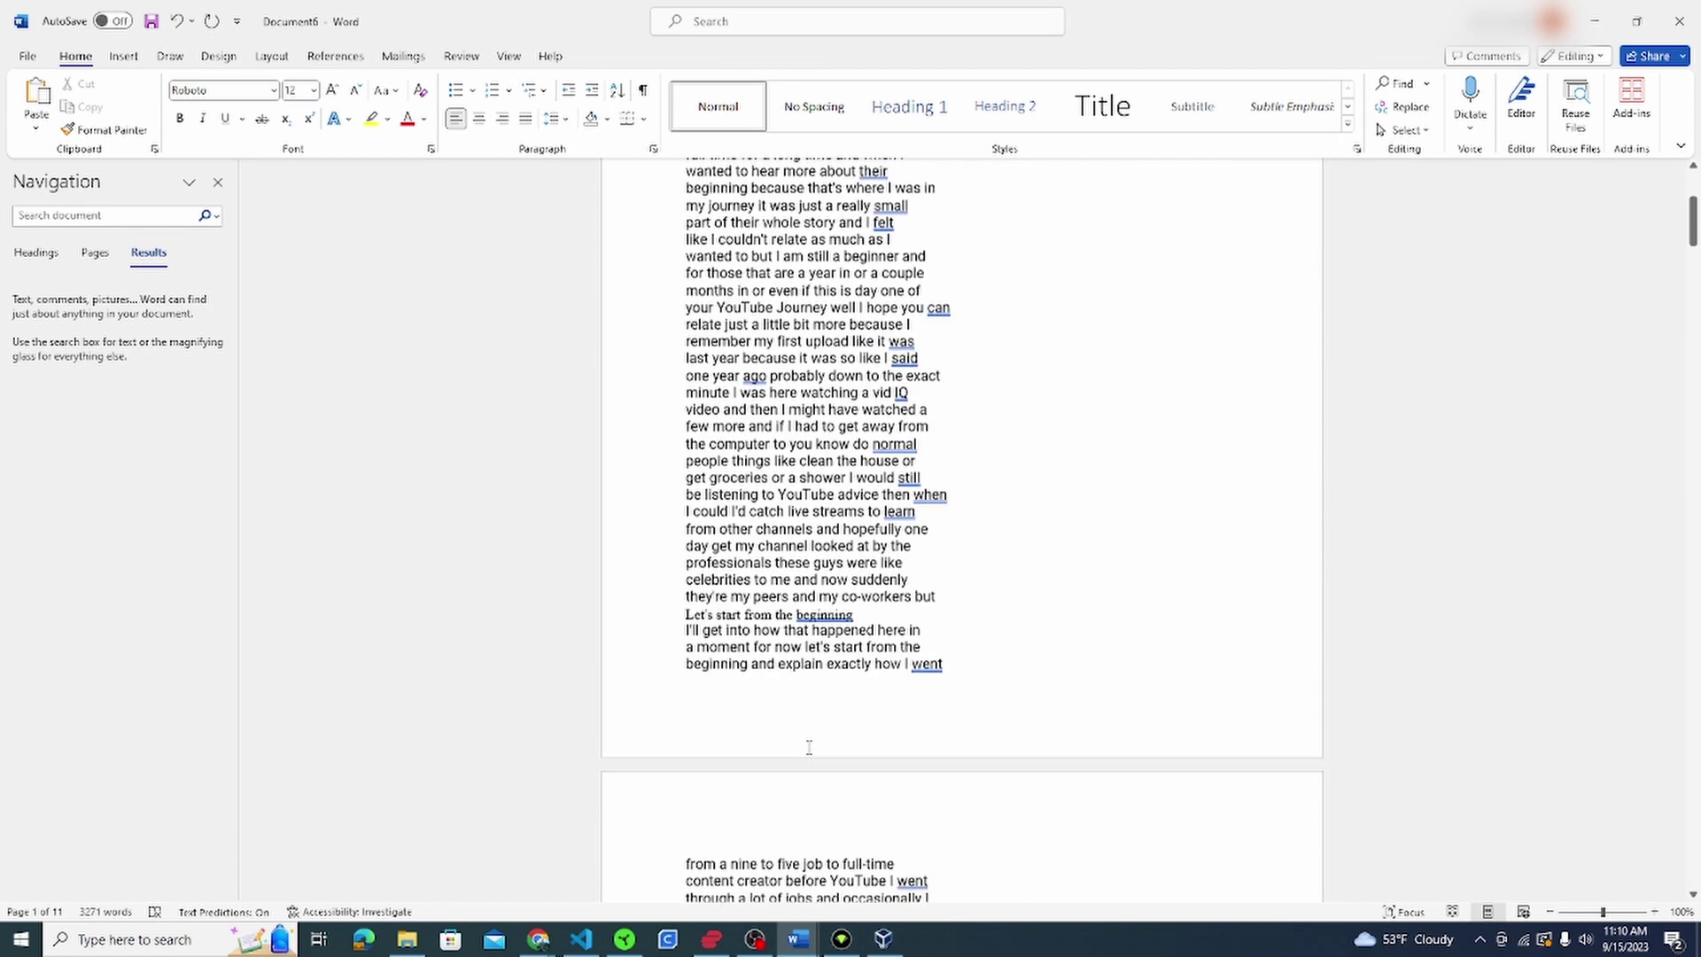
scroll(814, 751, up, 3)
scroll(818, 755, up, 3)
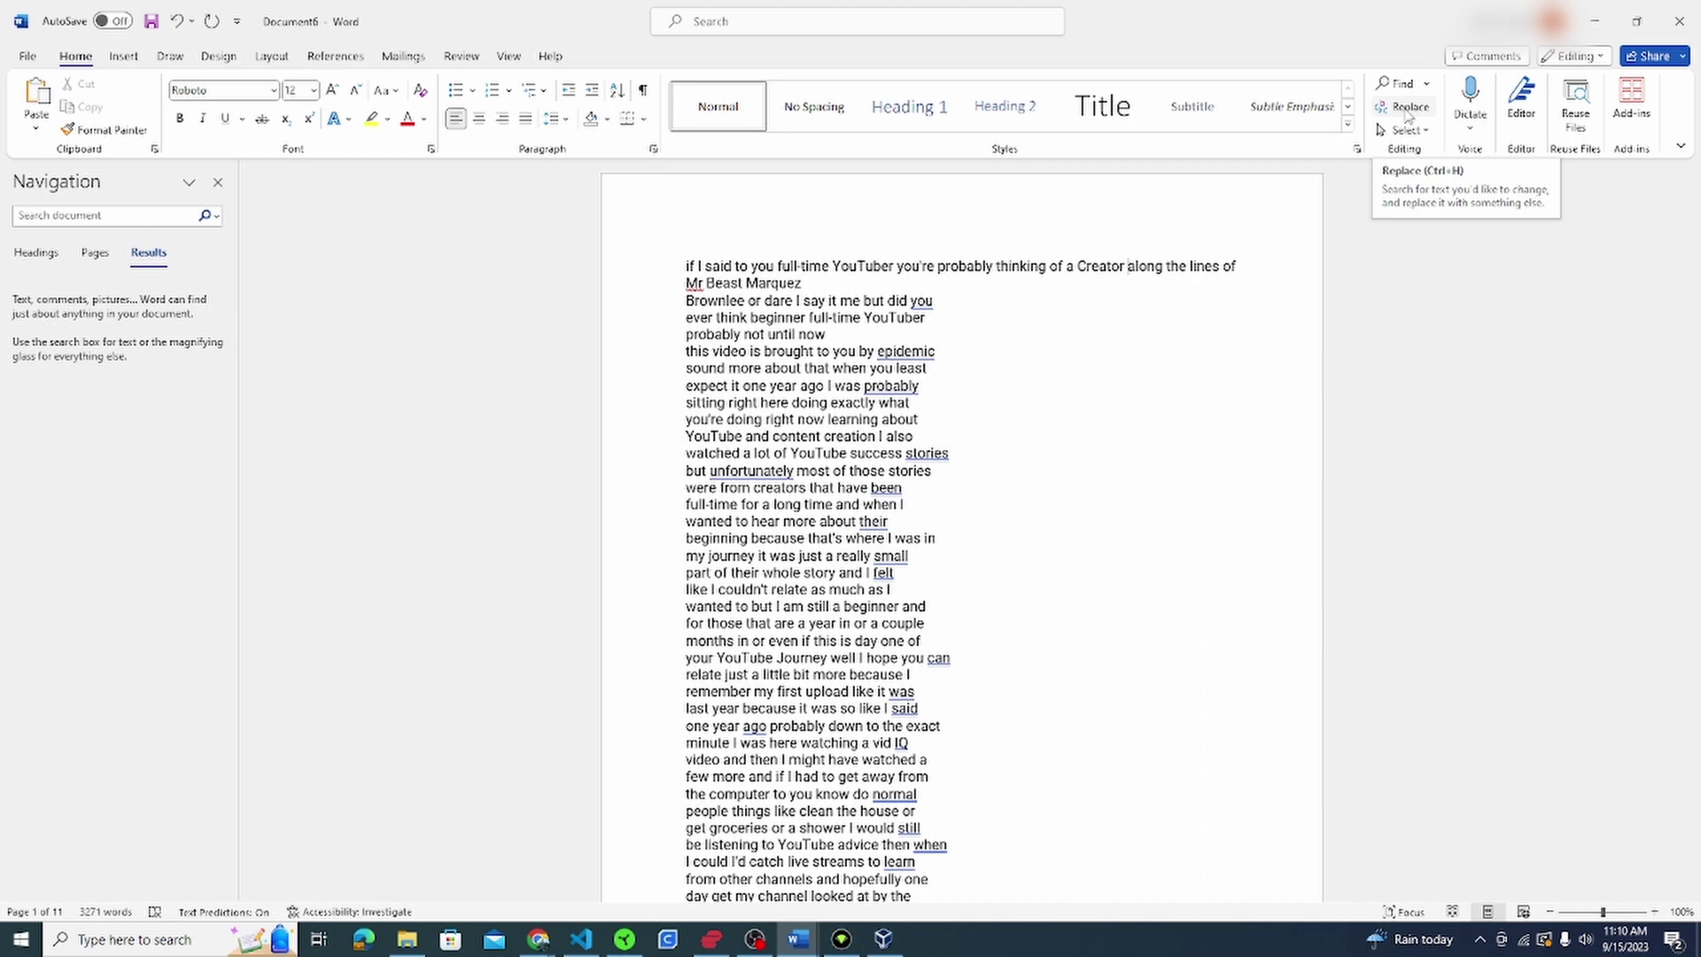
Step: Show the Find and Replace dialog from the Home ribbon's Editing group
click(1408, 118)
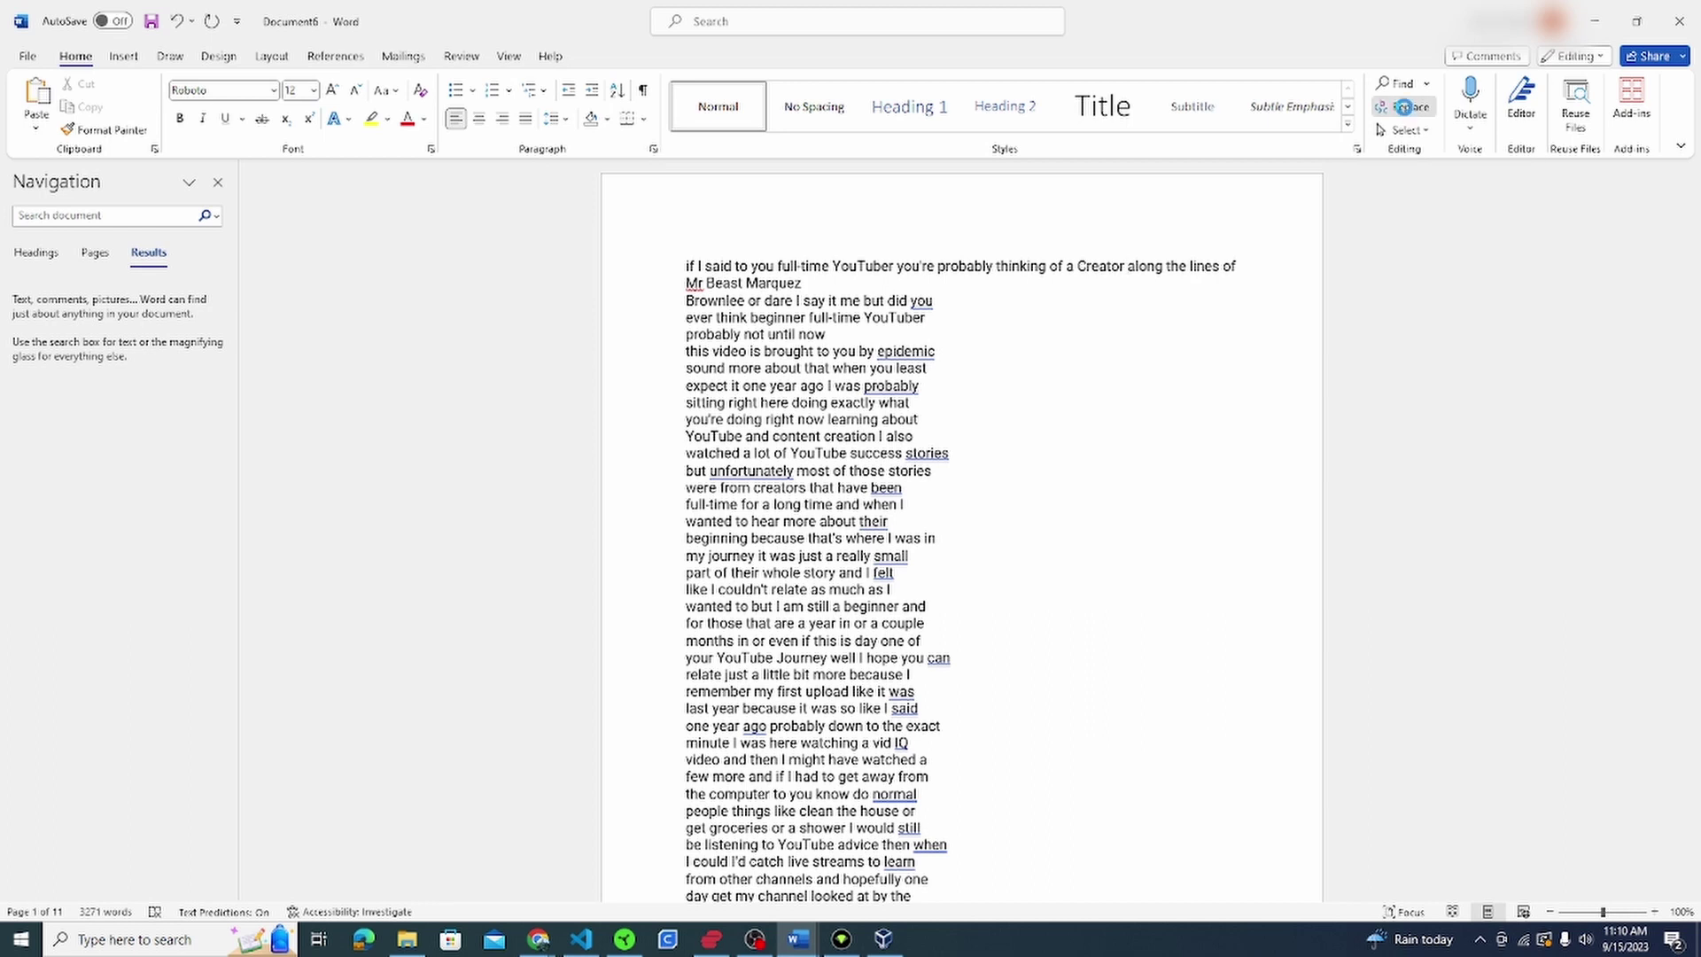
Step: Search for the paragraph mark ^p and leave the replacement empty
key(BackSpace)
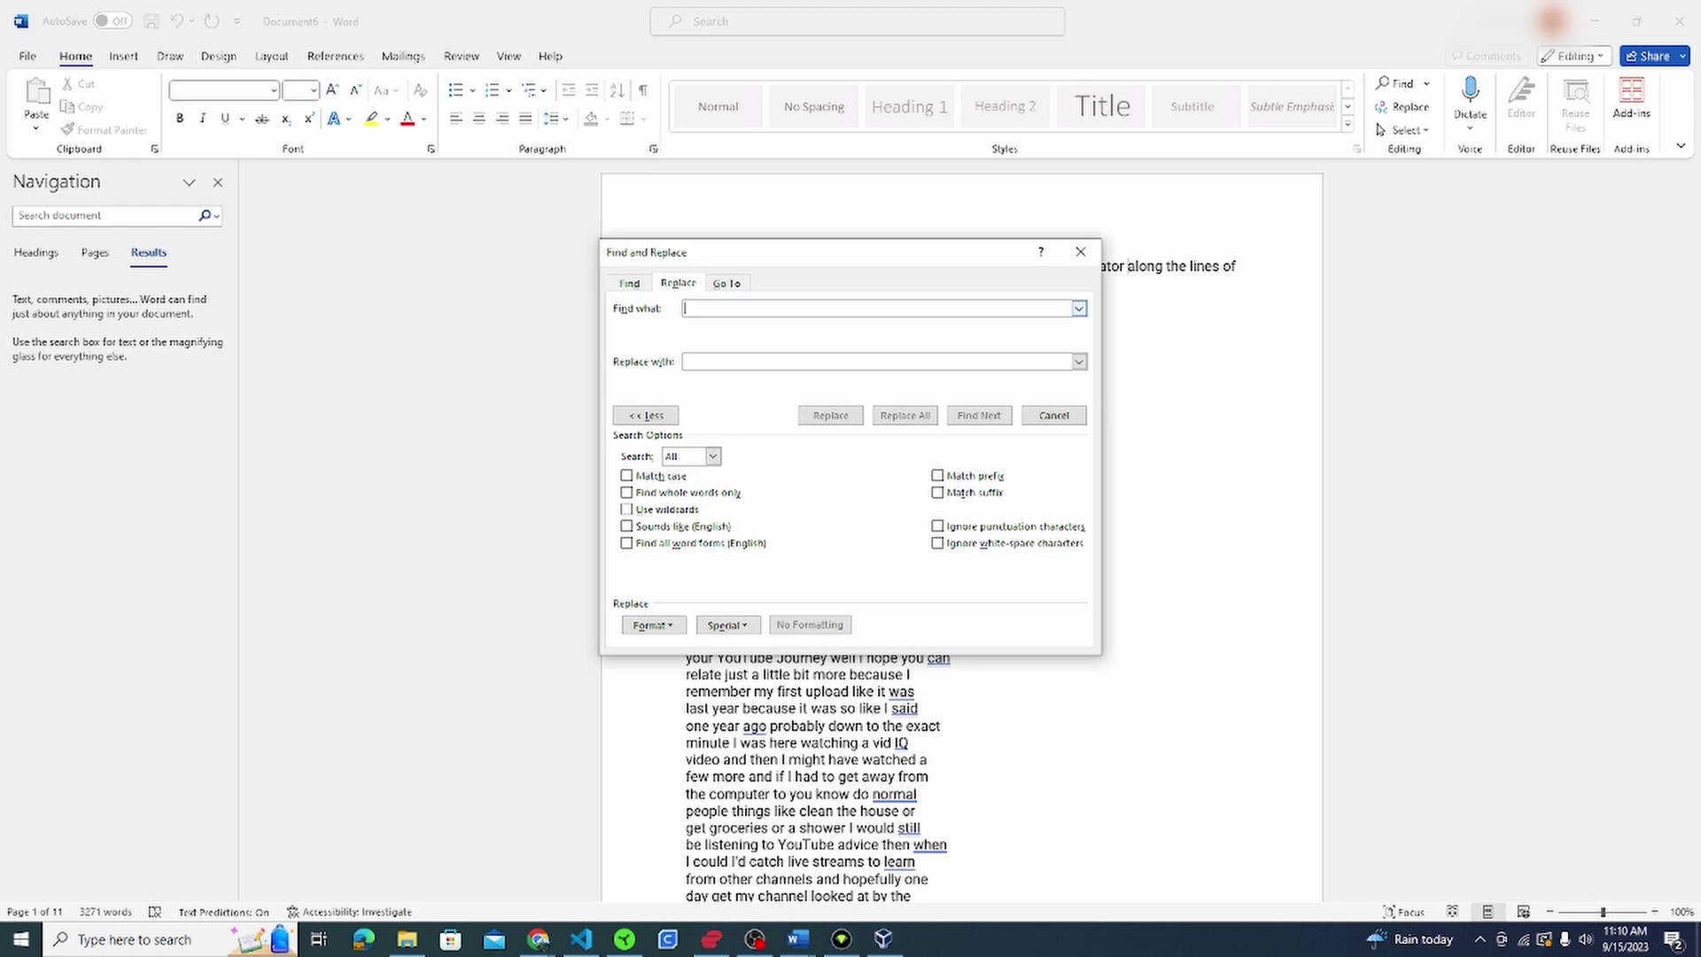
text(^)
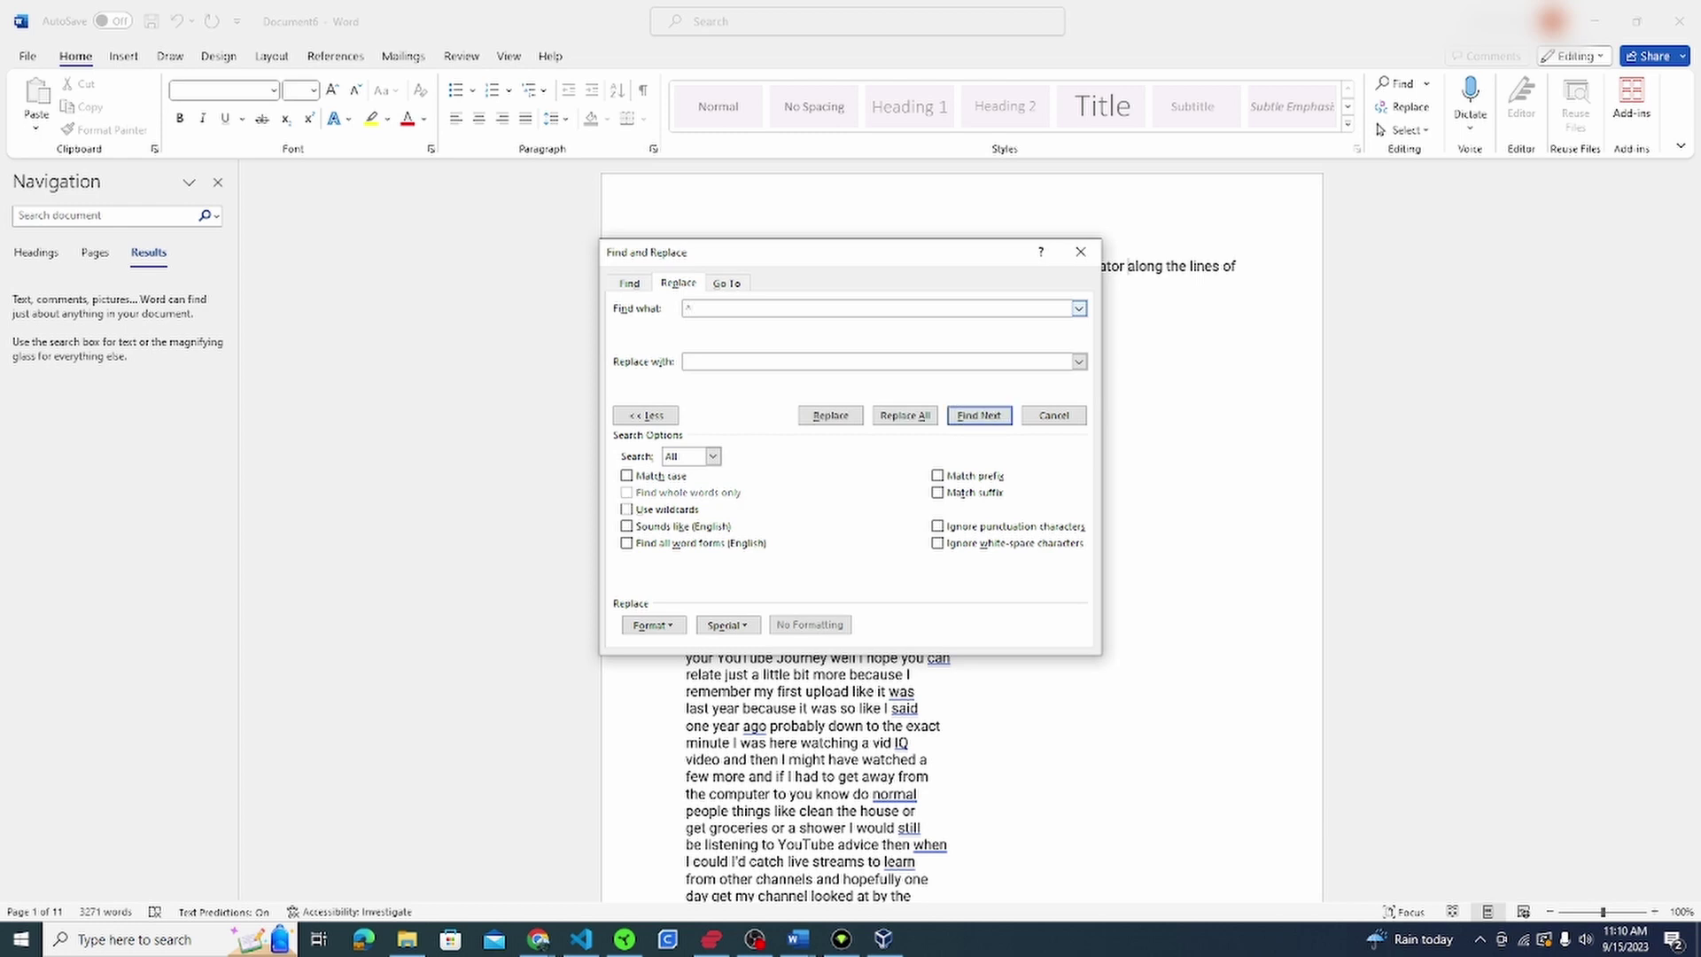
text(p)
click(705, 361)
Step: Replace all 463 paragraph marks with nothing and dismiss the dialogs, leaving continuous paragraphs
click(903, 420)
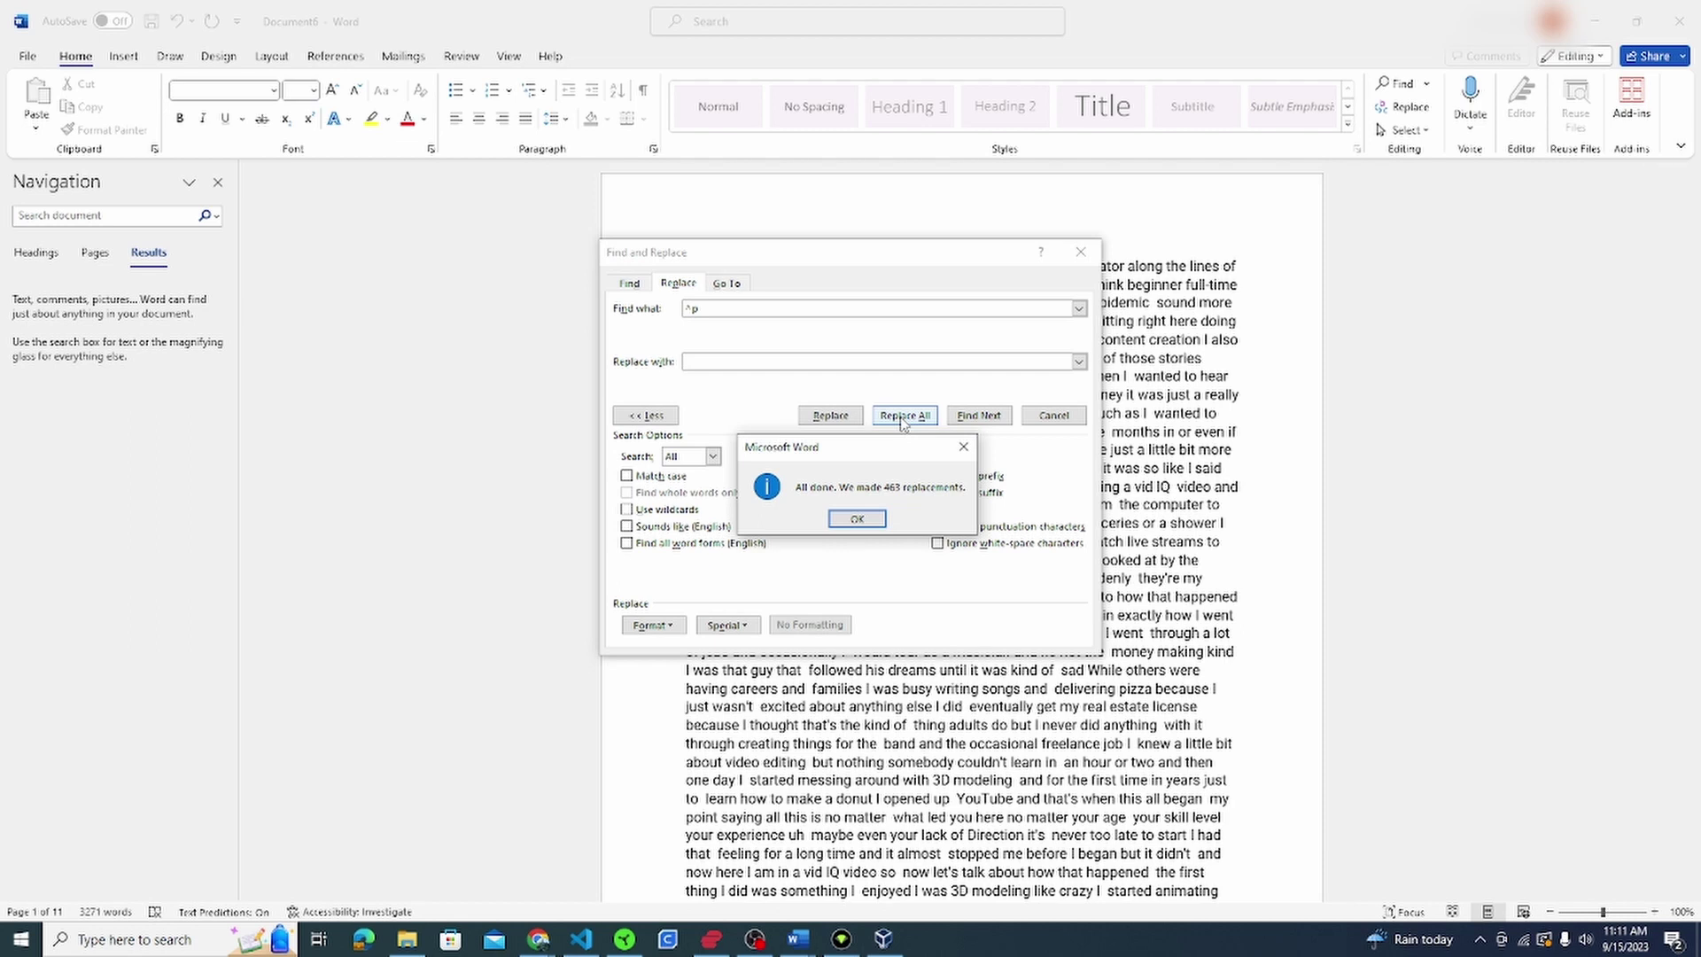
click(858, 518)
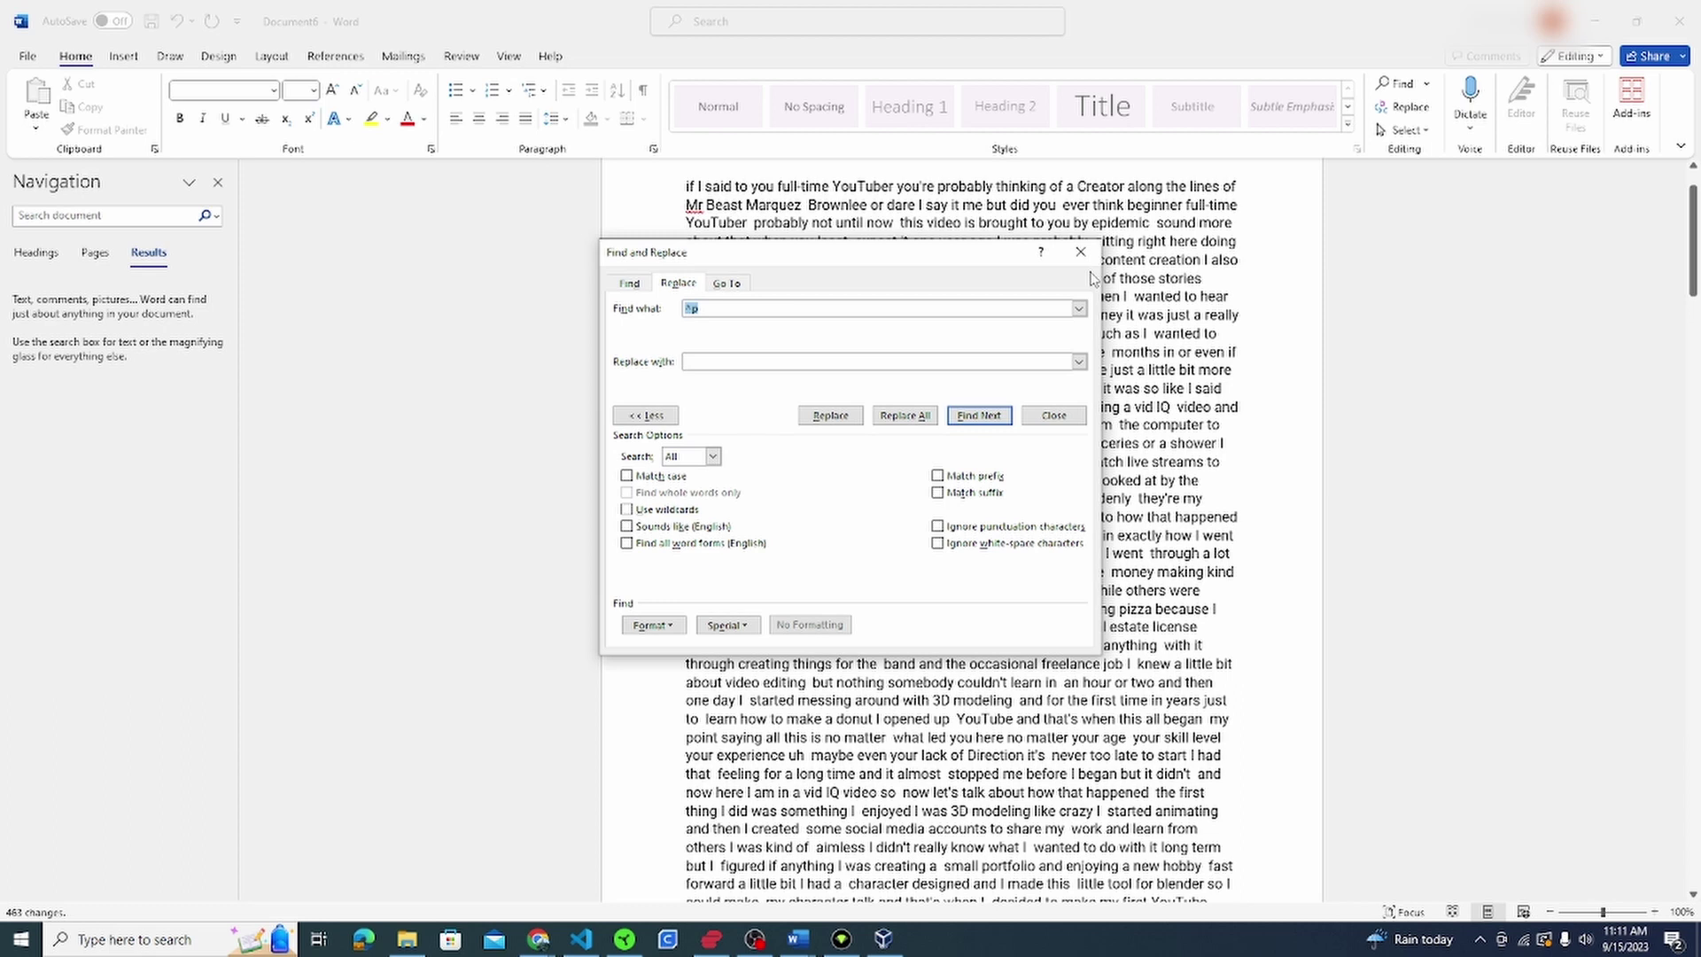
click(1080, 252)
scroll(969, 589, up, 2)
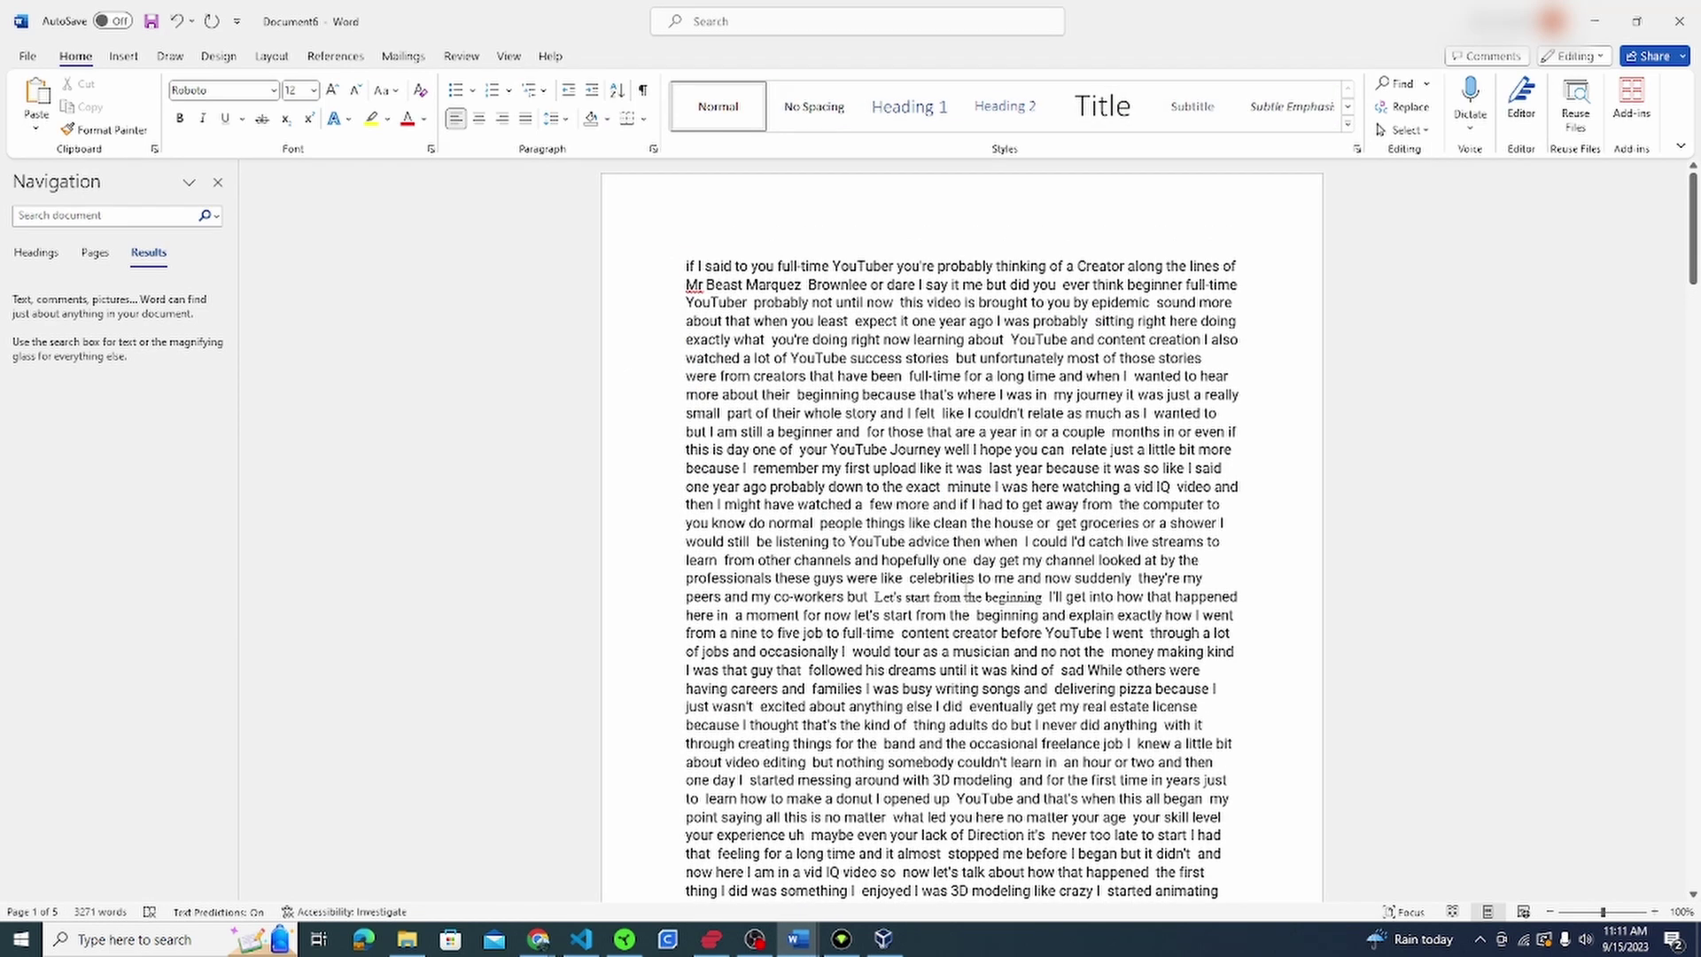